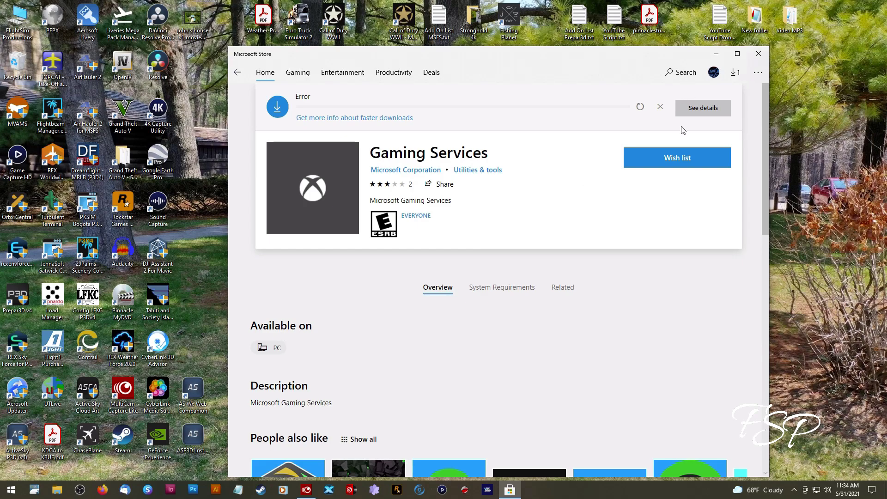
# - View the Gaming Services download error details (code 0x8007139F) and report it to Feedback Hub
pyautogui.click(693, 111)
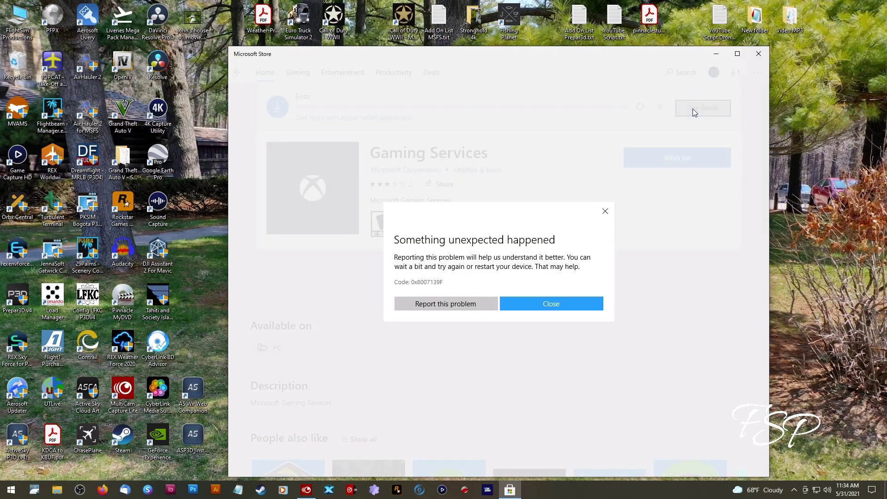
pyautogui.click(460, 305)
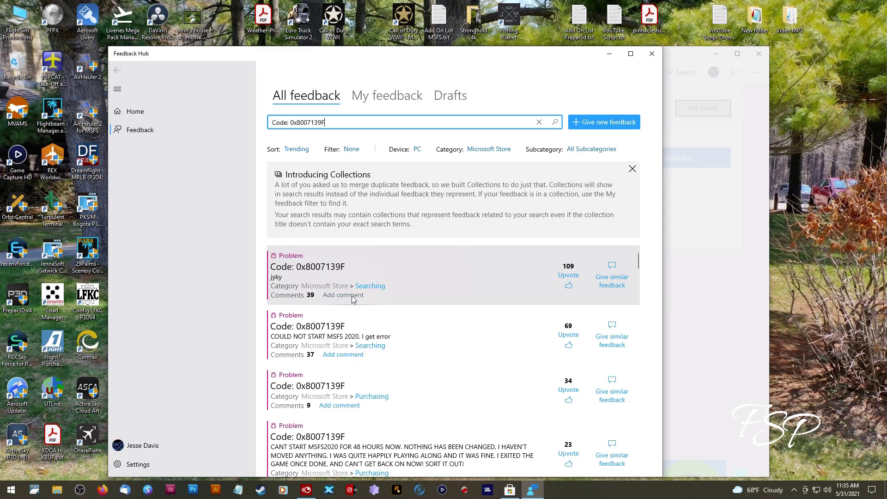
# - Open the top 0x8007139F feedback report and read its comments down to the GamingServices registry fix
pyautogui.click(371, 264)
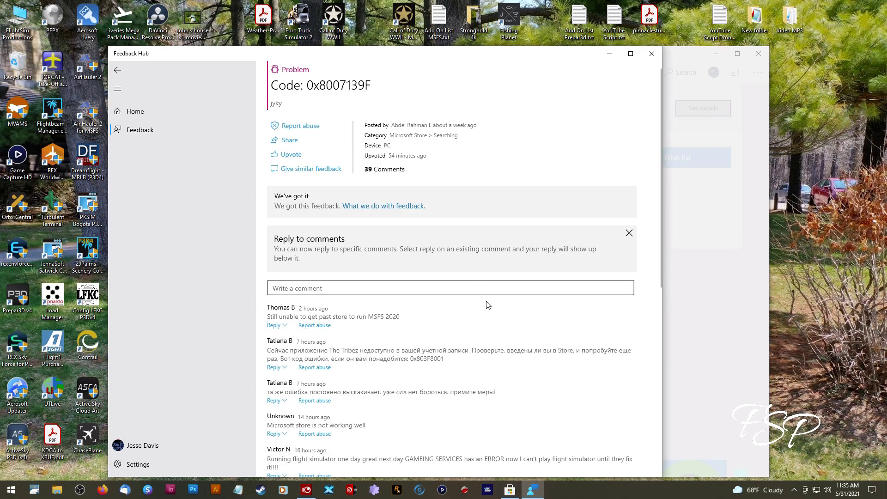
pyautogui.scroll(-2, 488, 305)
pyautogui.scroll(-5, 487, 298)
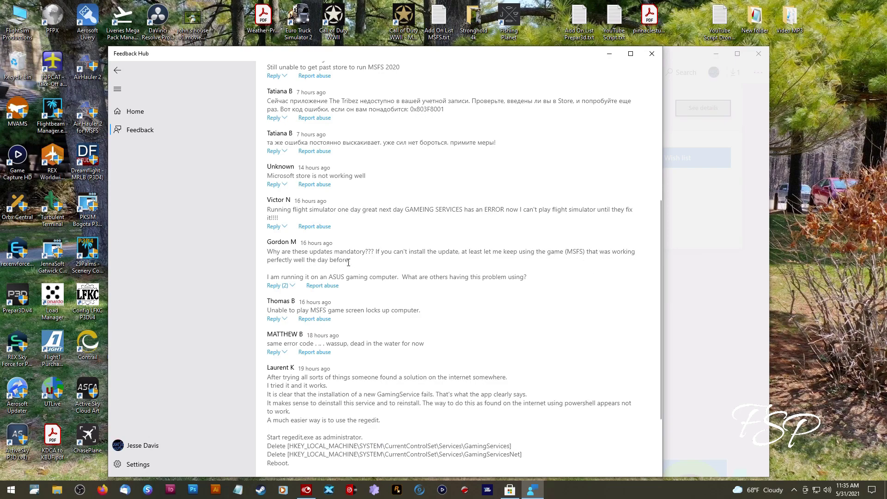
pyautogui.scroll(-2, 494, 299)
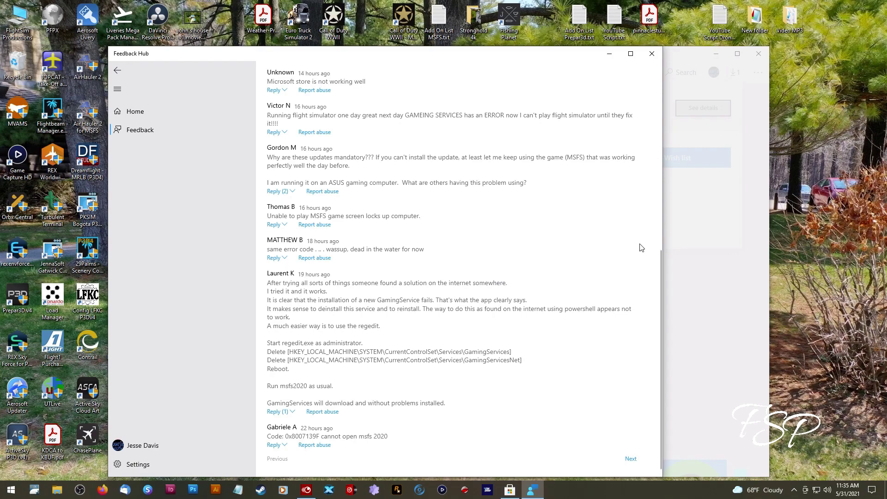
pyautogui.moveTo(661, 326); pyautogui.dragTo(664, 225)
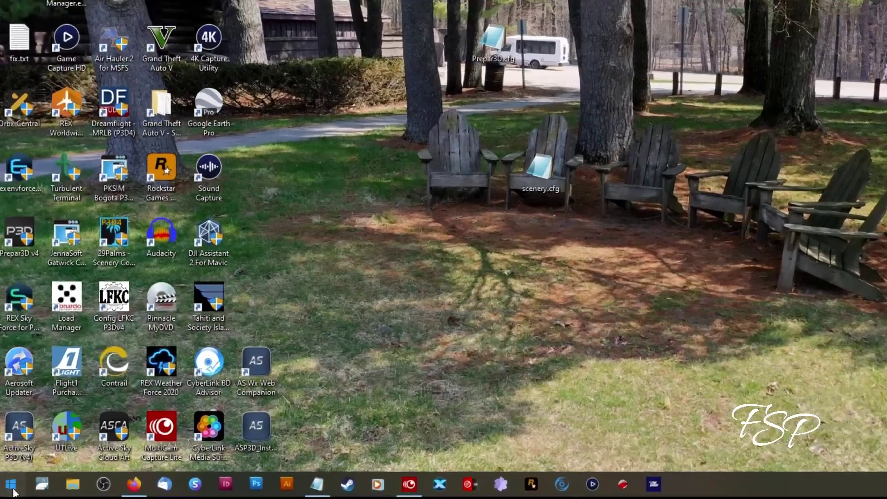
# - Search the Start menu for 'reg' and launch Registry Editor
pyautogui.click(12, 490)
pyautogui.moveTo(6, 404)
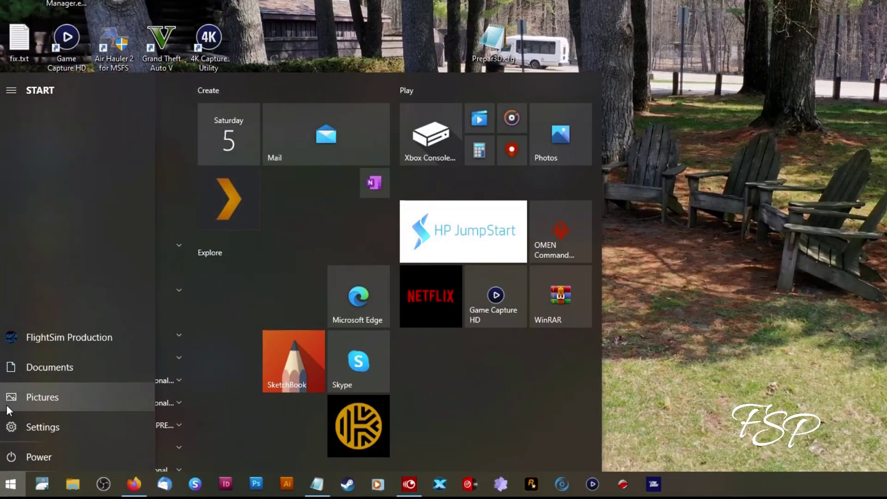
pyautogui.write('reg')
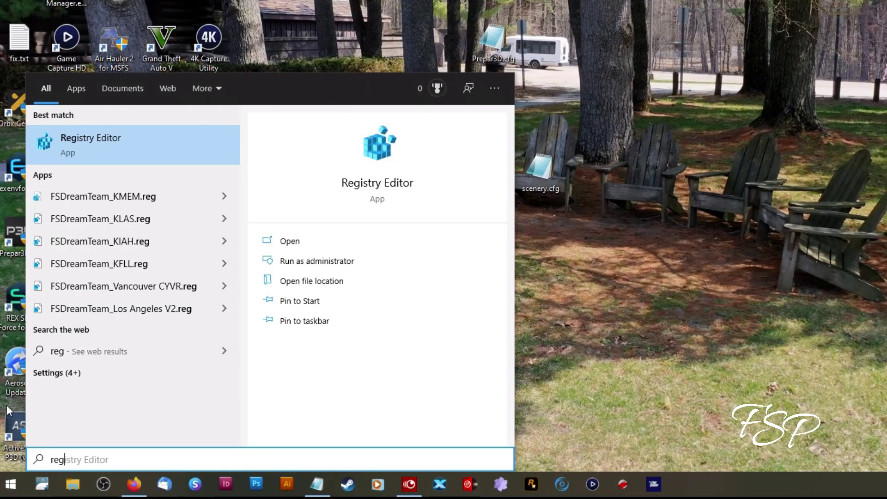
pyautogui.press('Return')
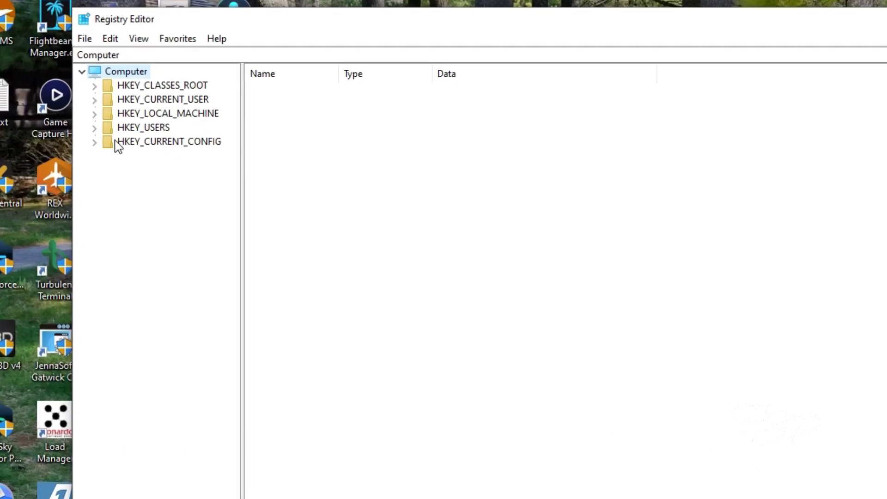
# - Expand HKEY_LOCAL_MACHINE > SYSTEM > CurrentControlSet > Services in the key tree
pyautogui.click(109, 116)
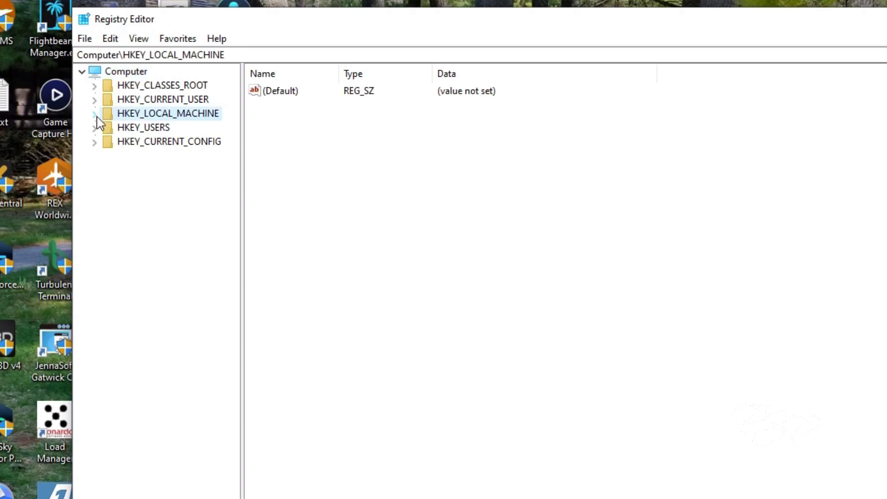
pyautogui.click(96, 116)
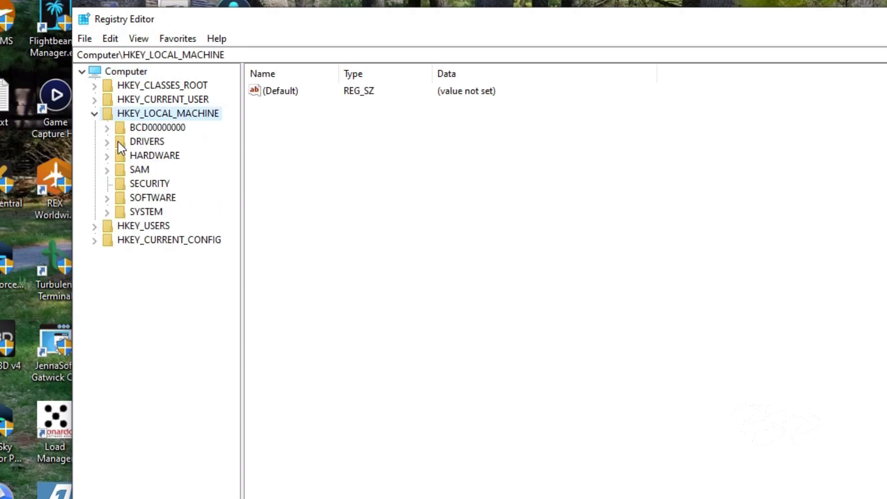
pyautogui.click(107, 213)
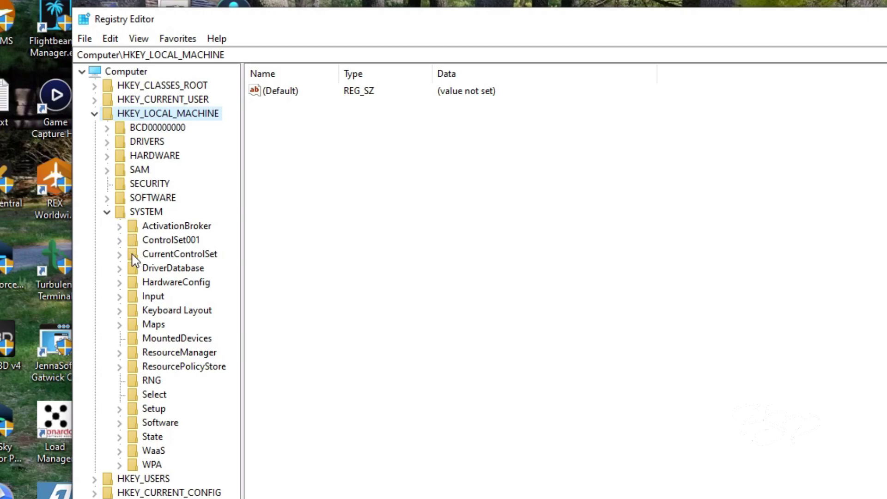
pyautogui.click(120, 255)
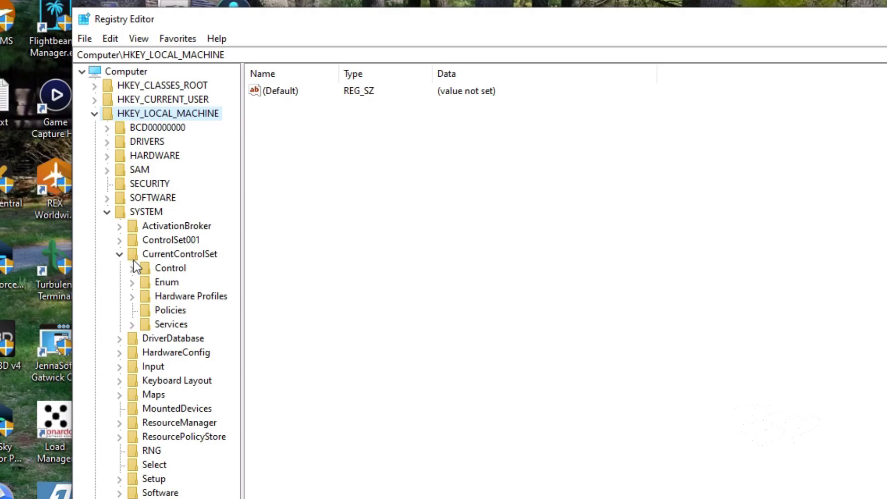
pyautogui.click(133, 324)
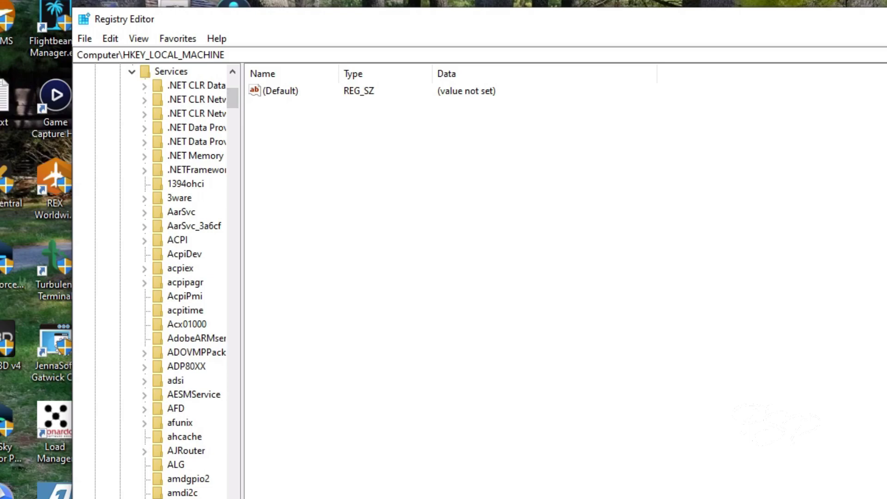
# - Widen the key tree pane and scroll the Services list down to GamingServices and GamingServicesNet
pyautogui.moveTo(241, 490); pyautogui.dragTo(350, 490)
pyautogui.scroll(-5, 278, 491)
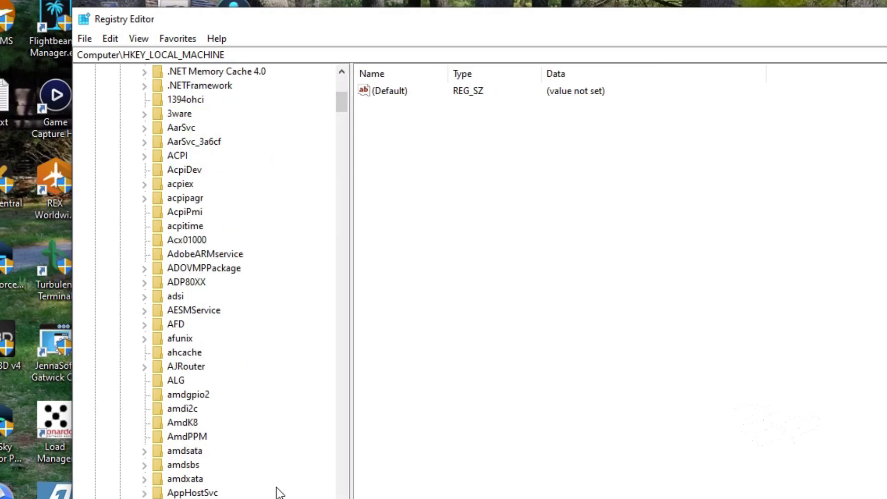
pyautogui.scroll(-4, 273, 491)
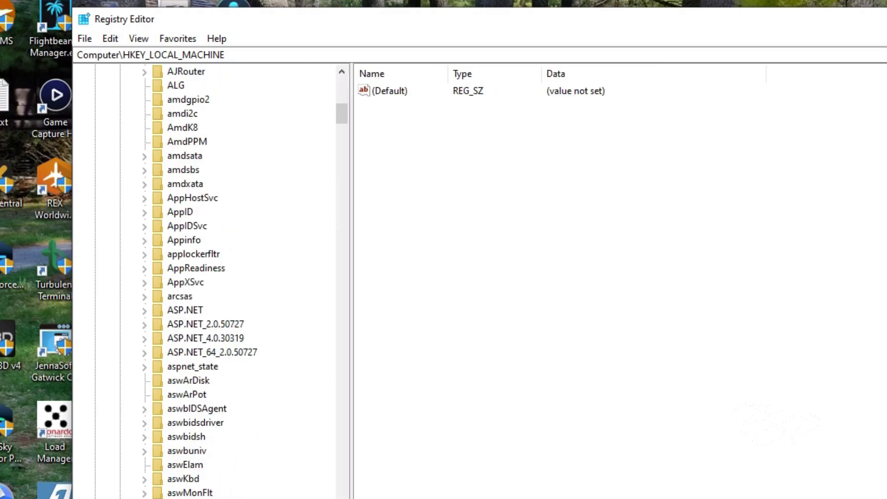
pyautogui.scroll(-8, 245, 281)
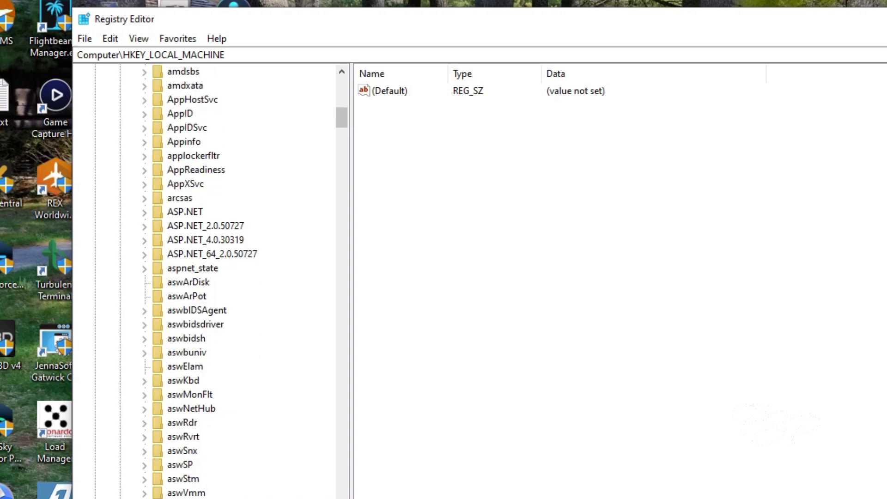
pyautogui.scroll(-11, 245, 280)
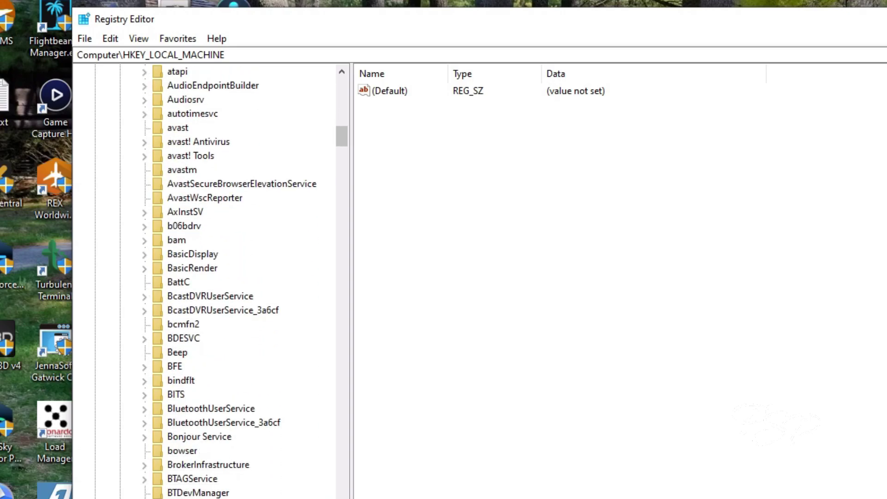
pyautogui.scroll(-11, 206, 281)
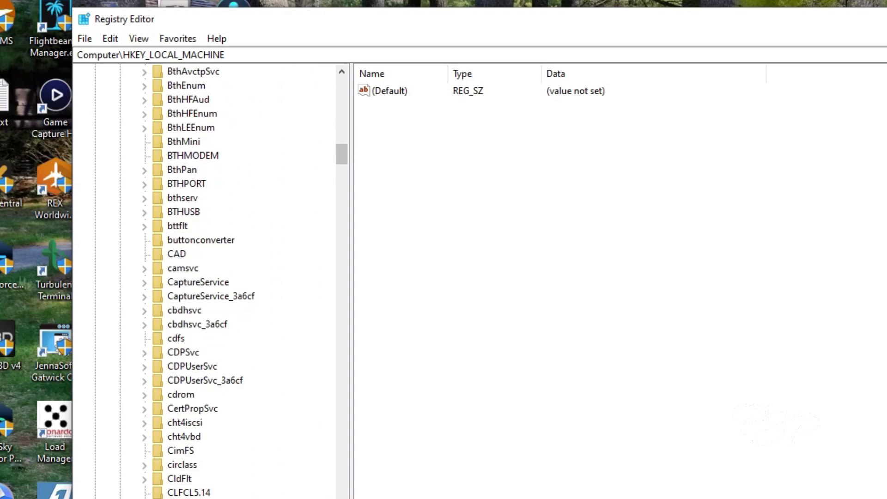
pyautogui.scroll(-11, 205, 281)
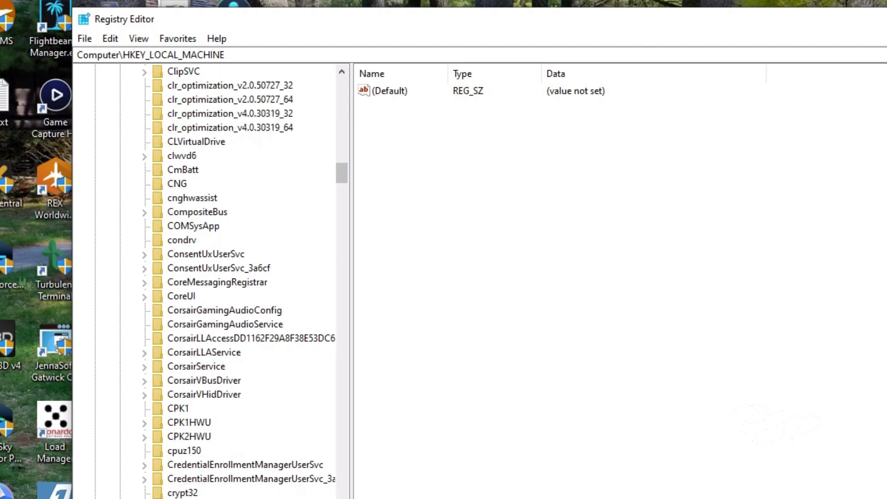
pyautogui.scroll(-11, 205, 280)
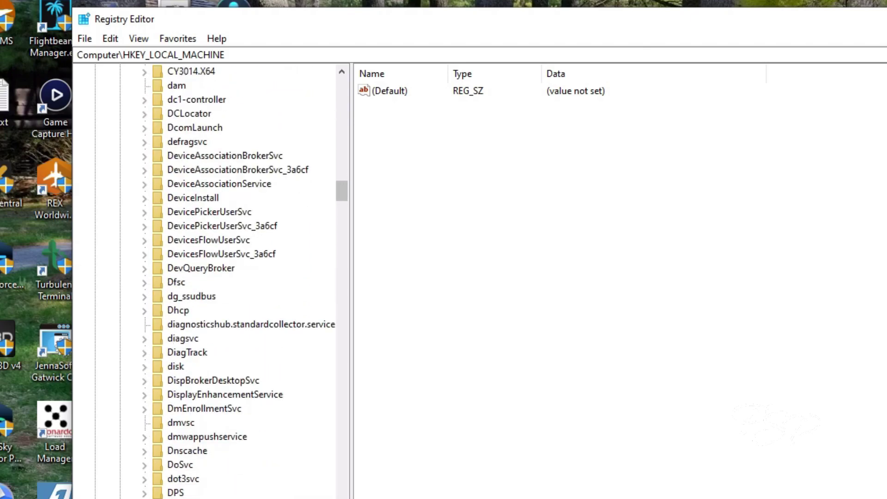
pyautogui.scroll(-9, 205, 281)
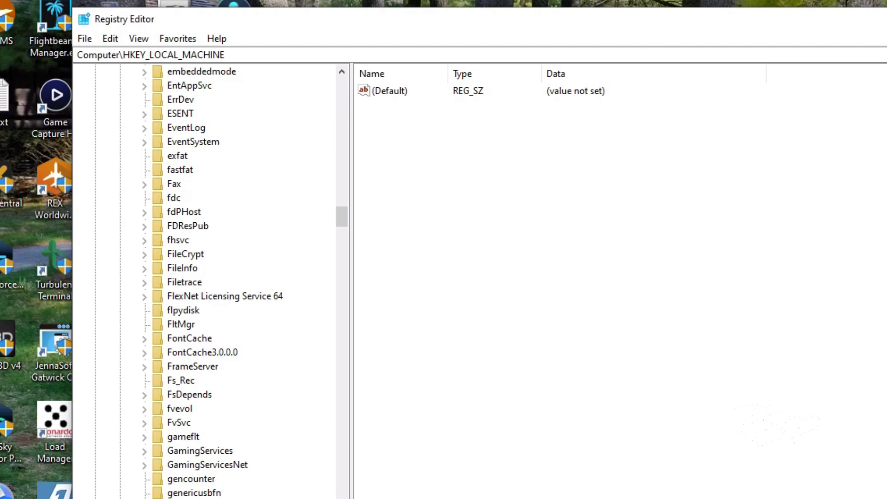
# - Delete the GamingServices key under Services, confirming the deletion
pyautogui.click(163, 452)
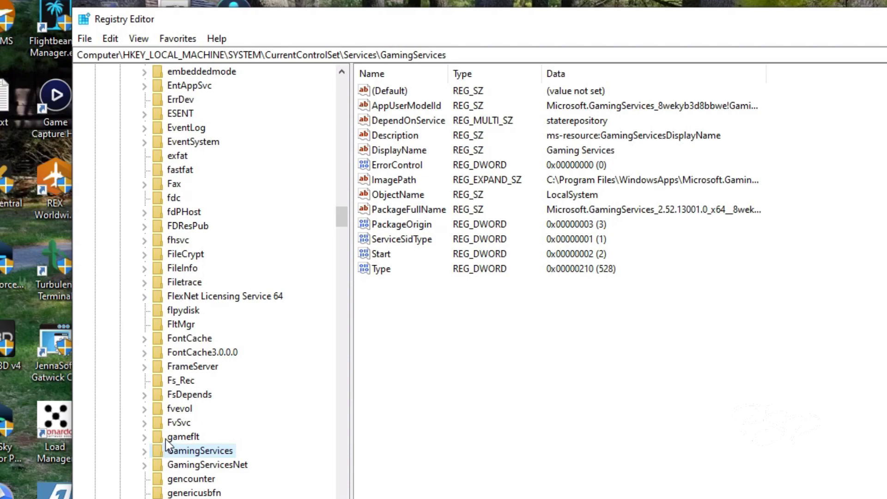
pyautogui.rightClick(167, 438)
pyautogui.click(238, 401)
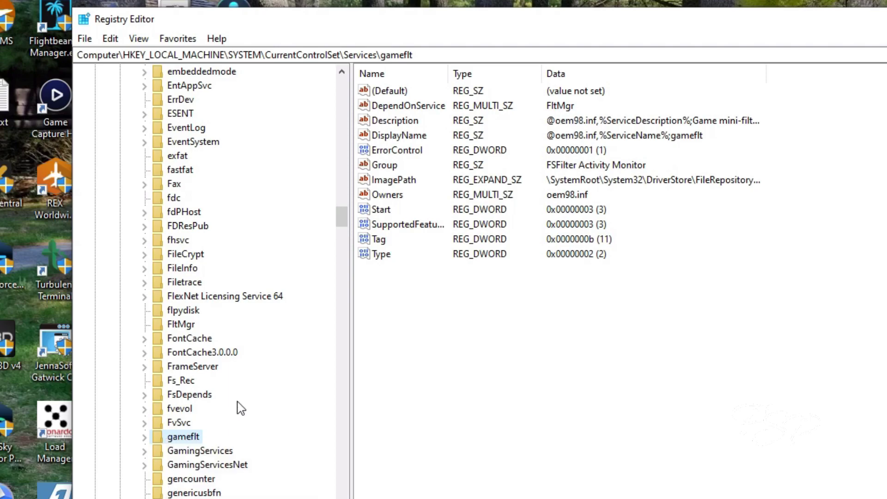
pyautogui.click(159, 452)
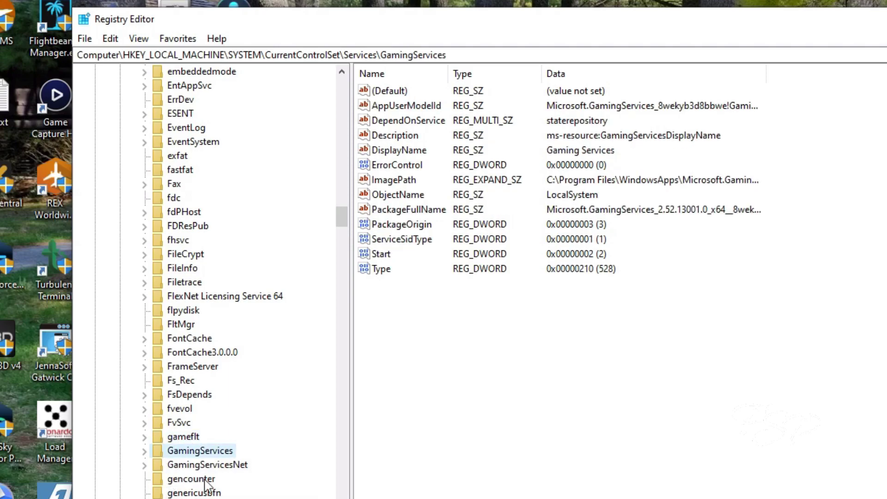
pyautogui.click(390, 465)
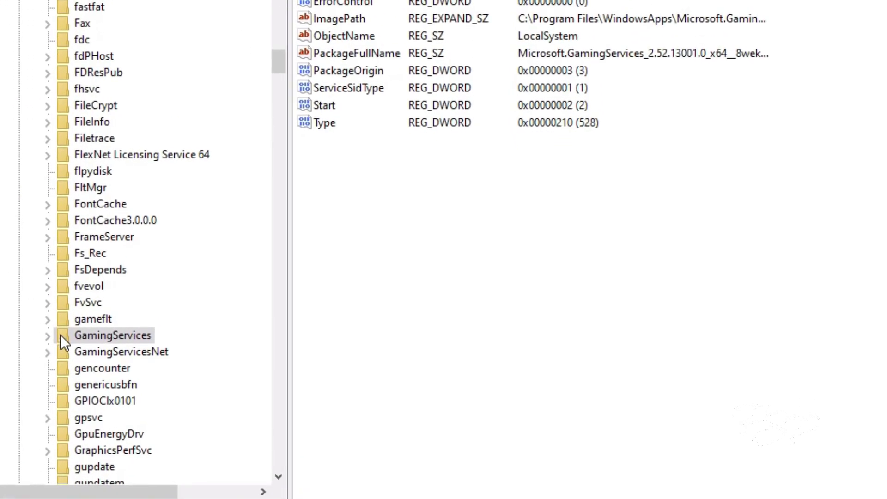
pyautogui.rightClick(61, 336)
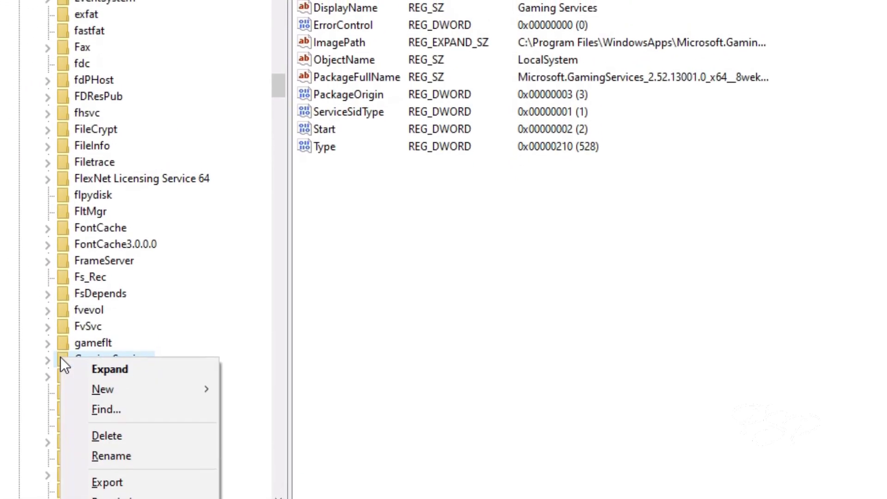
pyautogui.click(99, 445)
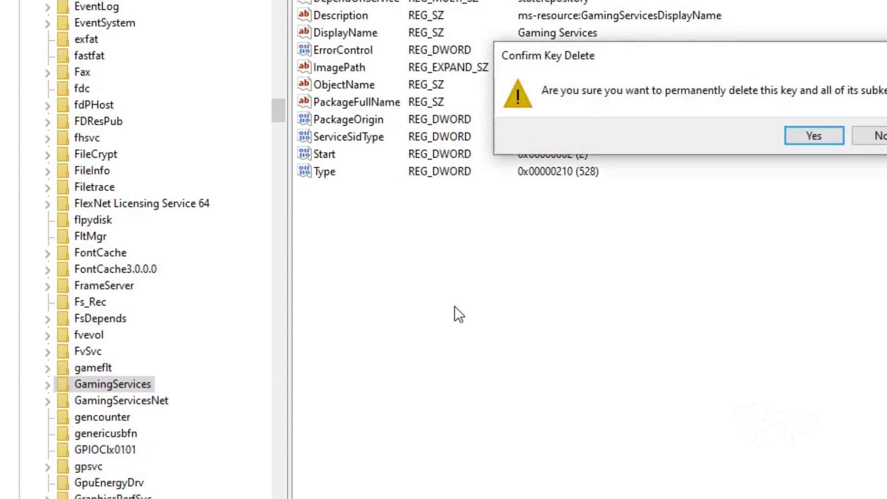
pyautogui.click(820, 136)
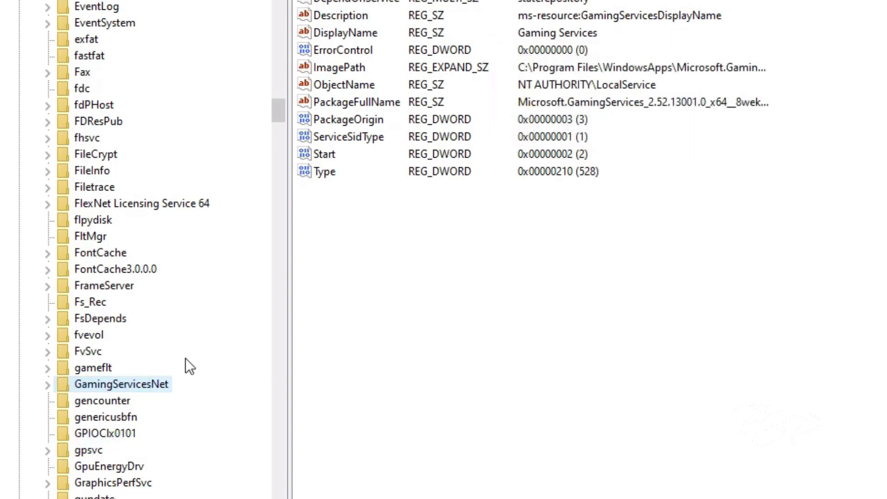
# - Delete the GamingServicesNet key, confirm it, and close Registry Editor
pyautogui.rightClick(62, 386)
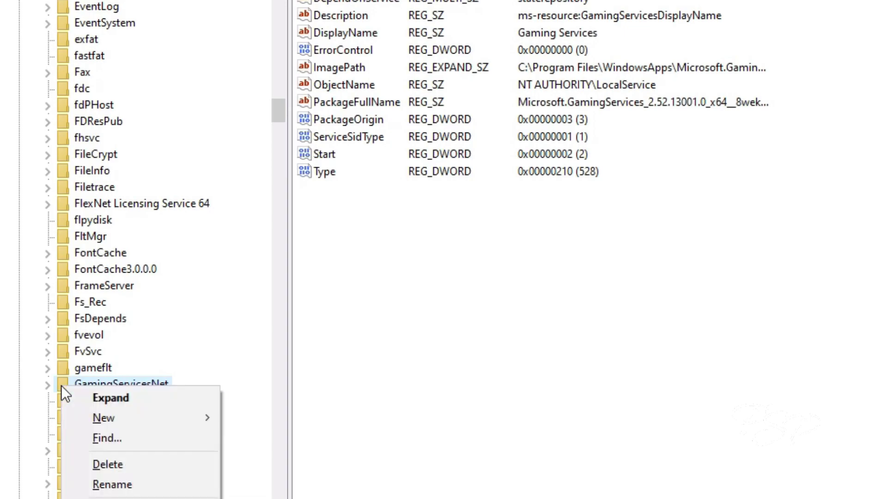
pyautogui.click(113, 464)
pyautogui.click(813, 141)
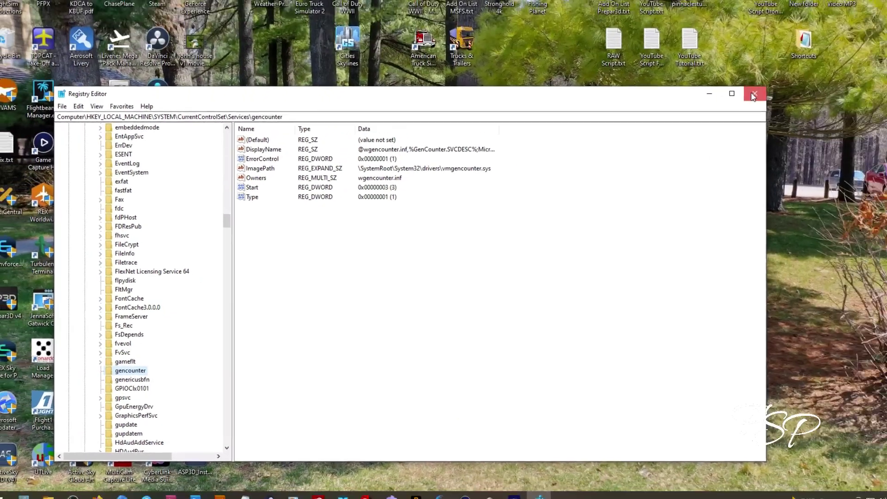
pyautogui.click(756, 91)
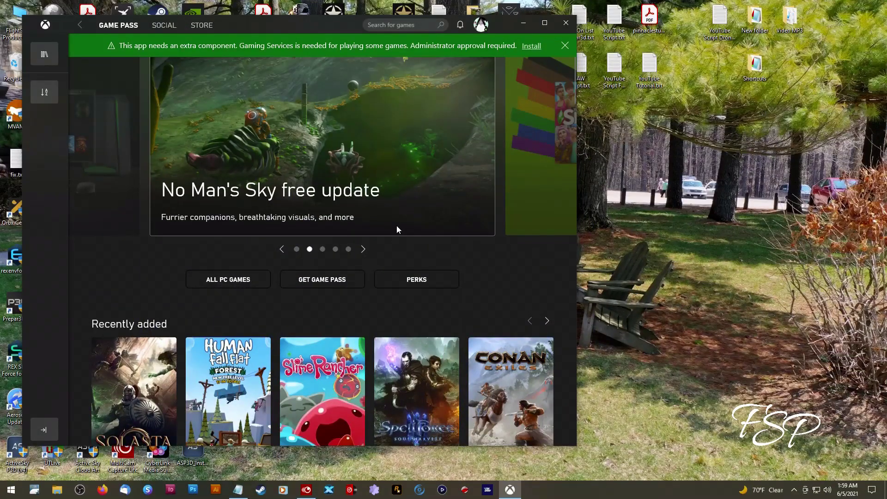
# - Install Gaming Services from the Xbox app banner, then go to My collection
pyautogui.click(535, 46)
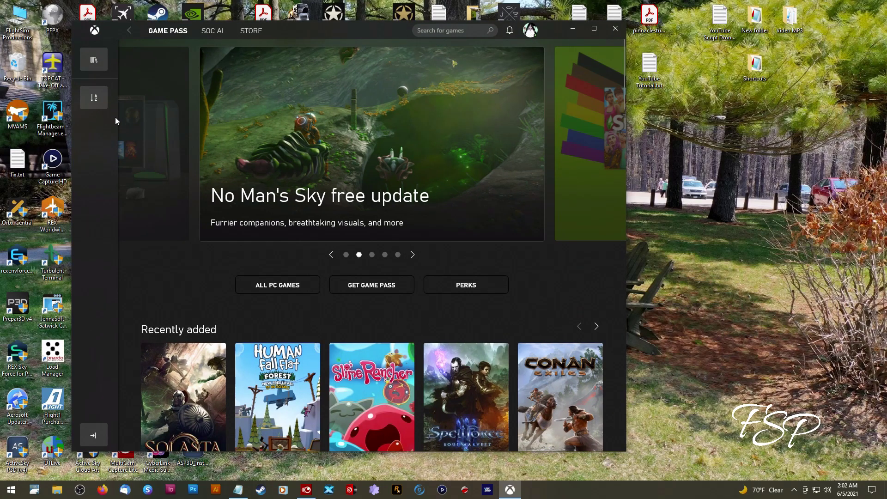
pyautogui.click(100, 65)
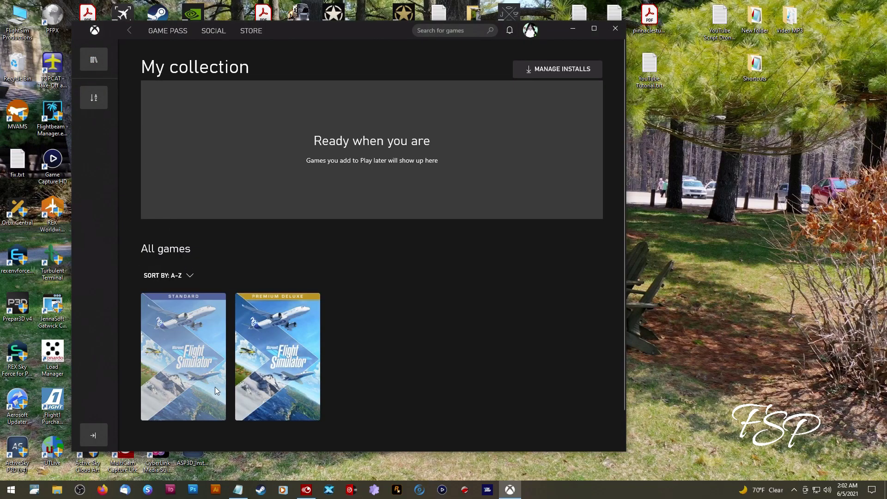
# - Confirm Flight Simulator Premium Deluxe is owned on its product page, then close the Xbox app
pyautogui.click(281, 354)
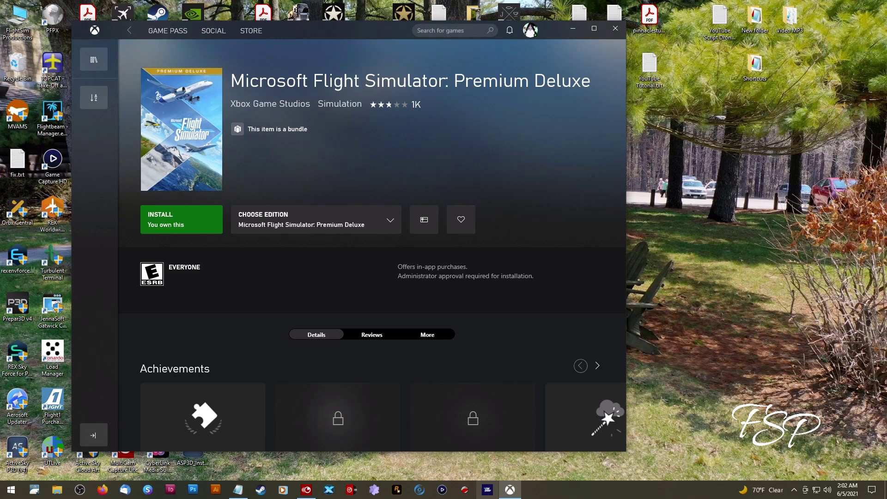
pyautogui.click(615, 30)
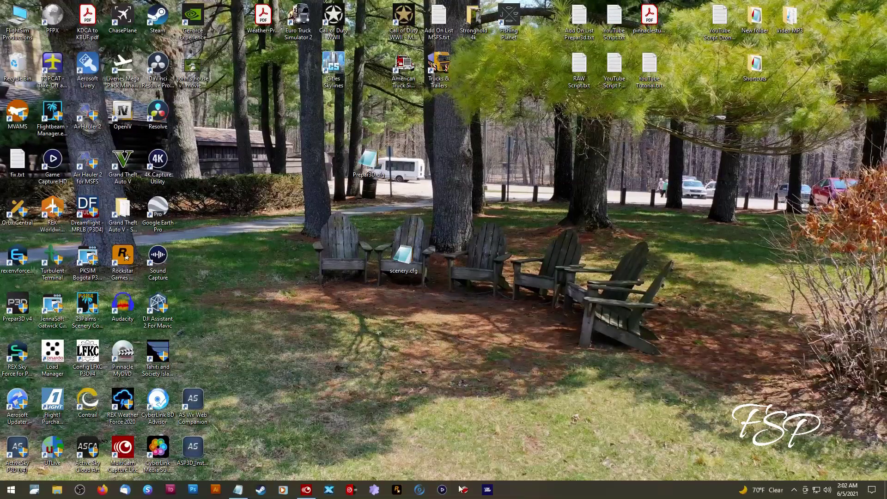
# - Launch Microsoft Flight Simulator from the taskbar and download the 1.16.2.0 update
pyautogui.click(485, 490)
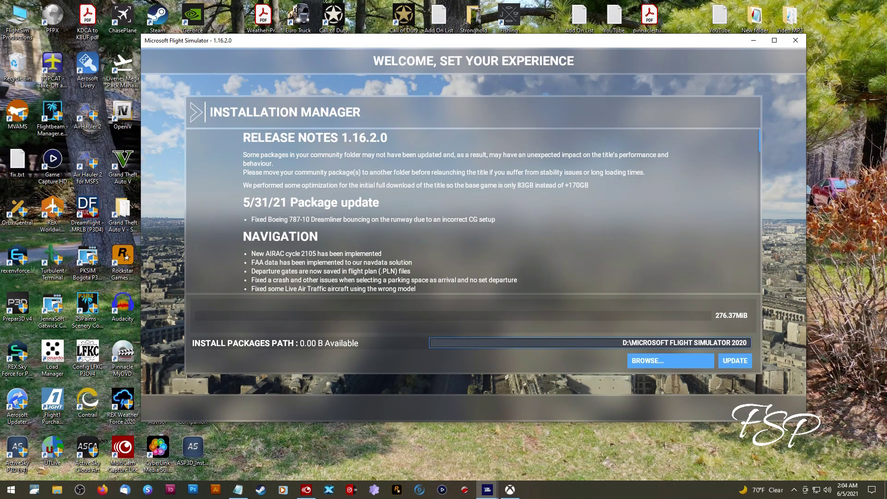
pyautogui.click(734, 361)
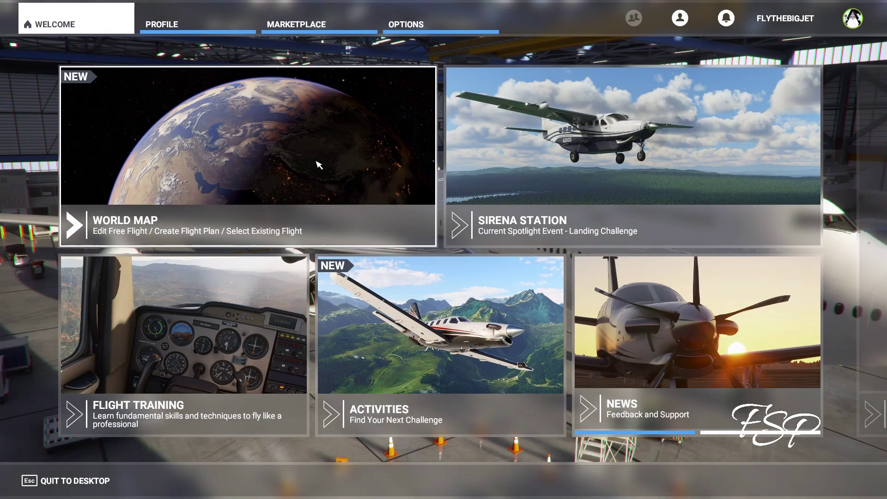
# - Open the World Map and rotate the globe from Australia north toward Europe
pyautogui.click(358, 226)
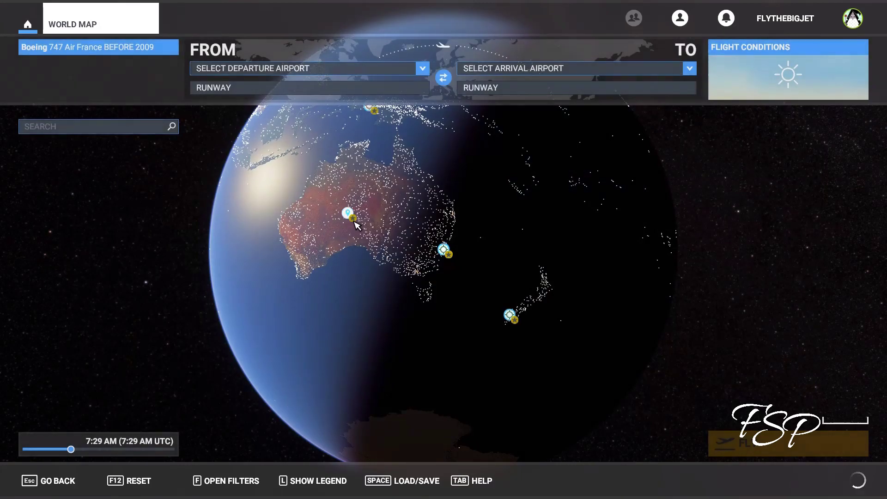
pyautogui.scroll(5, 413, 242)
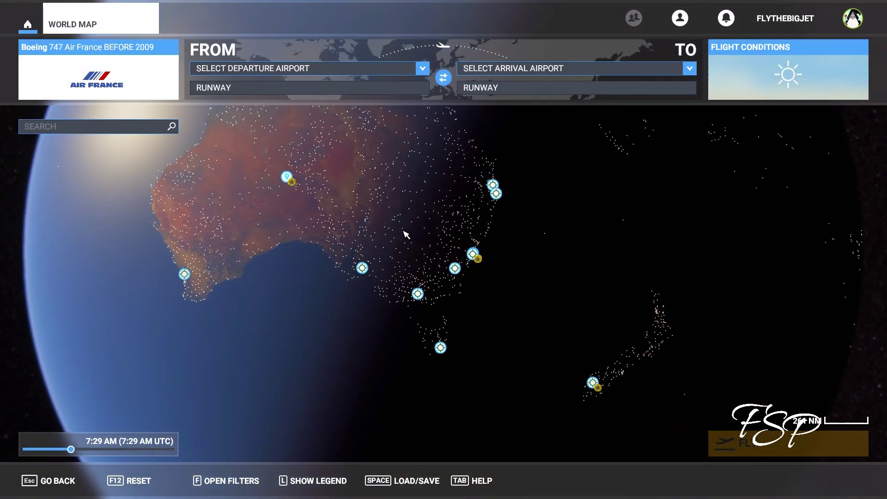
pyautogui.scroll(2, 385, 235)
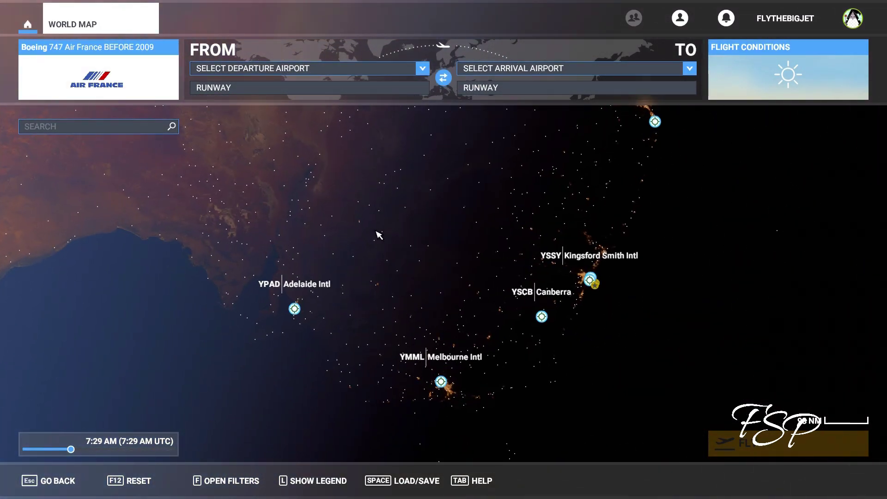
pyautogui.scroll(-5, 376, 279)
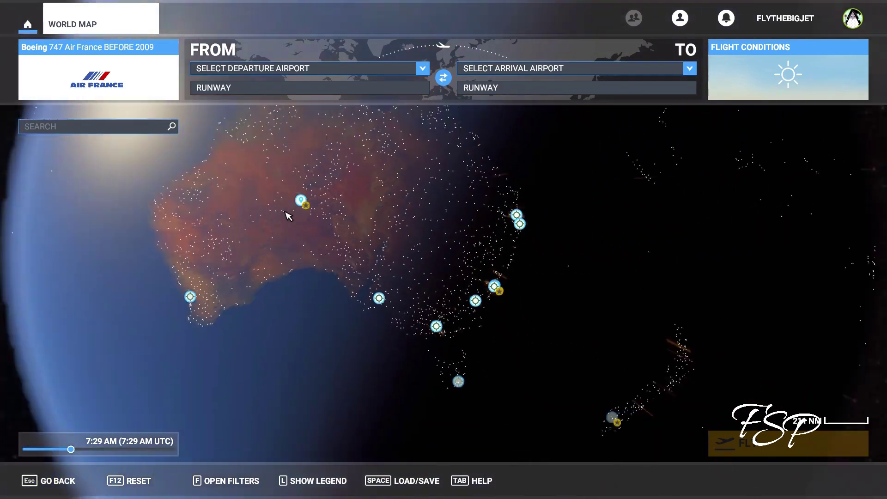
pyautogui.moveTo(232, 194); pyautogui.dragTo(327, 300)
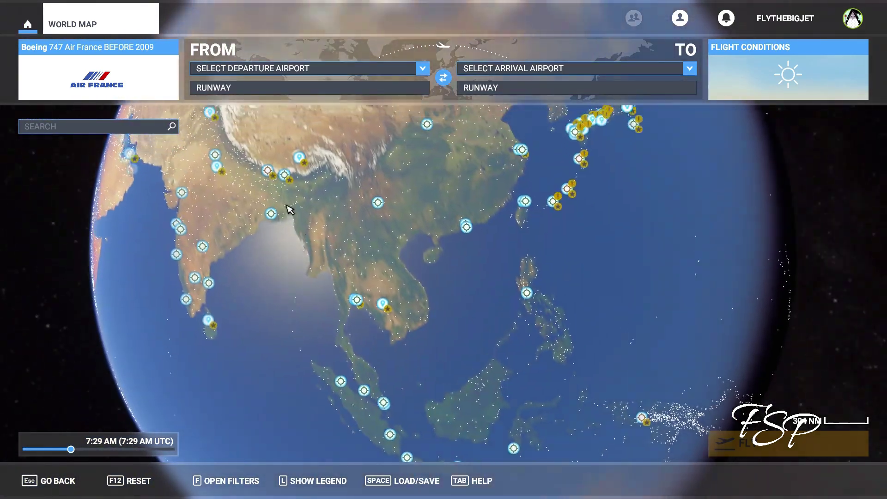
pyautogui.moveTo(290, 209); pyautogui.dragTo(358, 291)
# - Zoom into the Shetlands and Norwegian coast, show the legend, and place a custom point offshore
pyautogui.scroll(2, 300, 249)
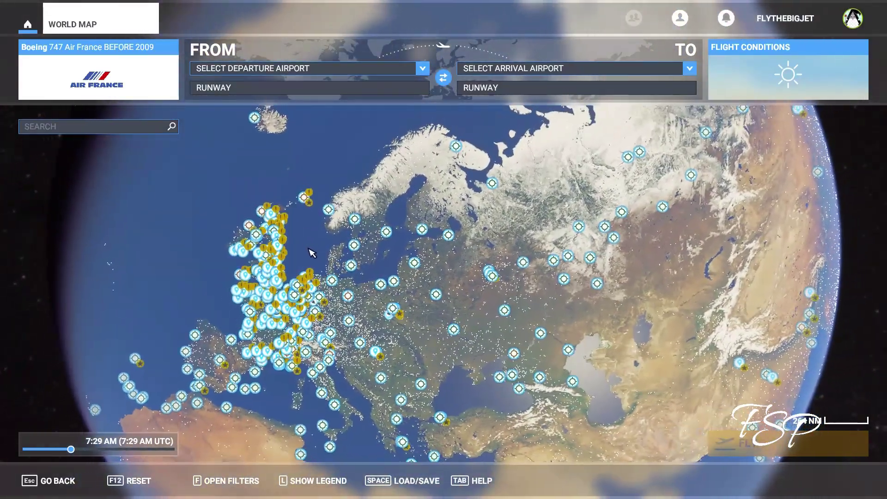
pyautogui.scroll(3, 301, 208)
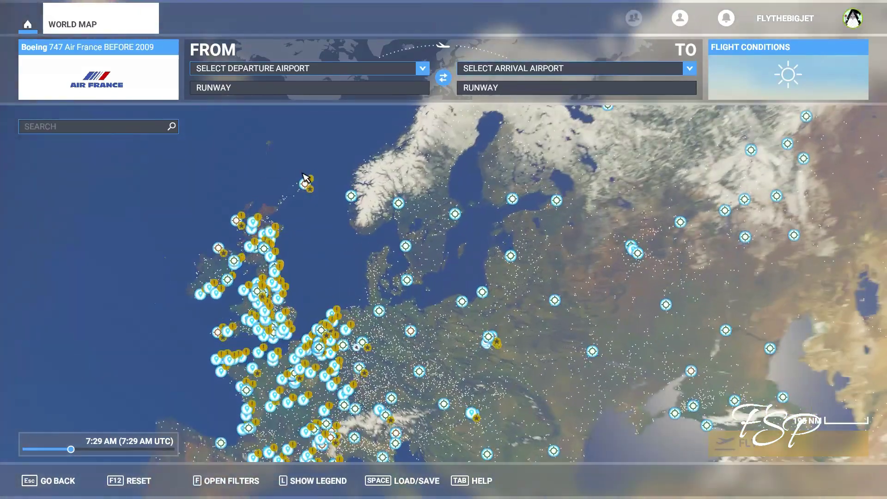
pyautogui.scroll(3, 323, 208)
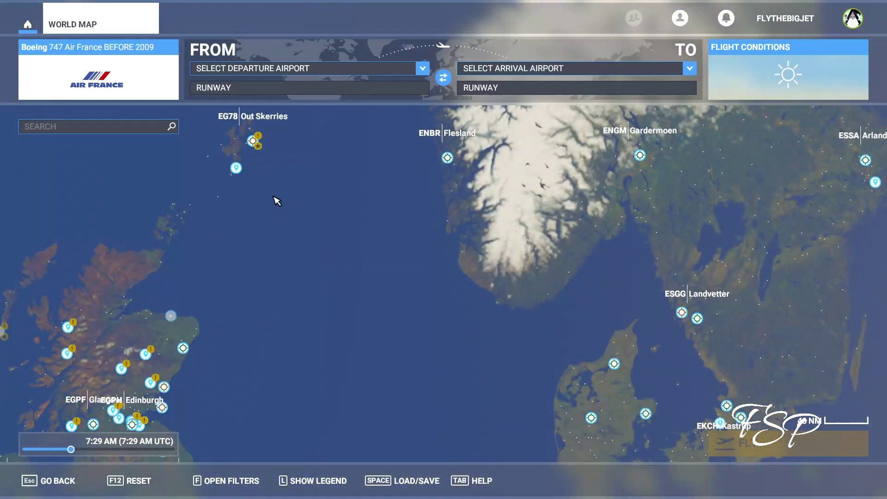
pyautogui.scroll(3, 268, 240)
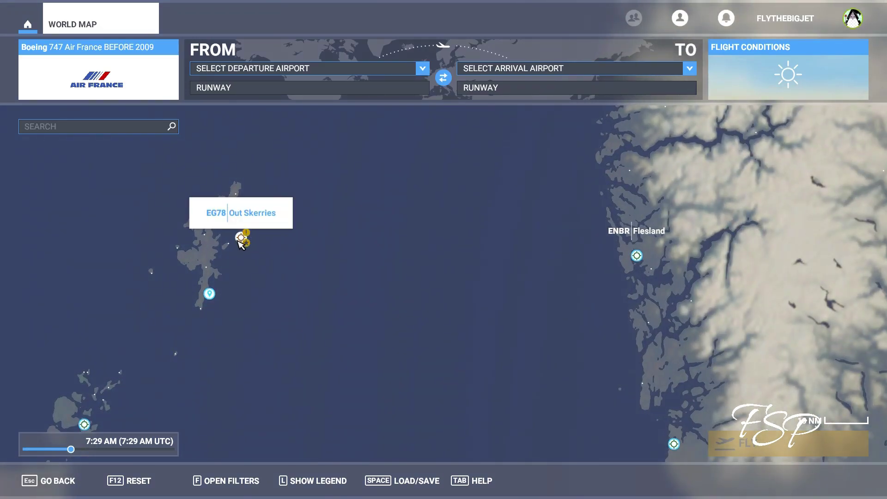
pyautogui.scroll(1, 280, 281)
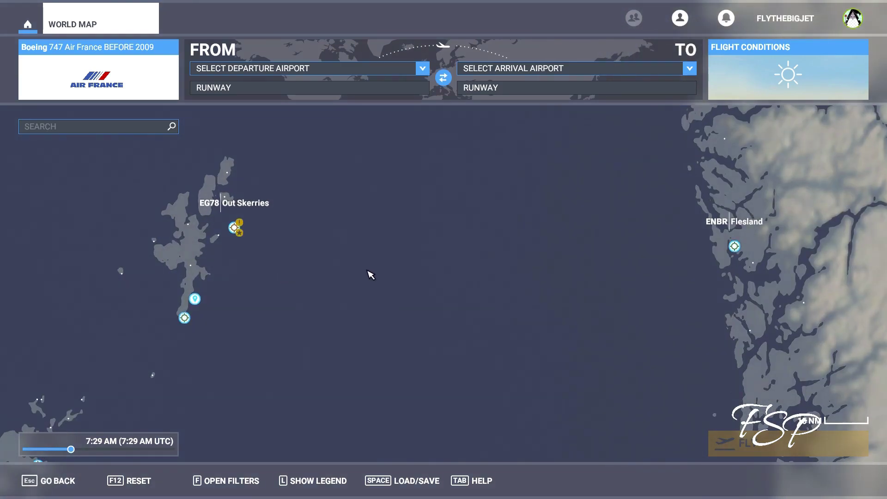
pyautogui.click(310, 481)
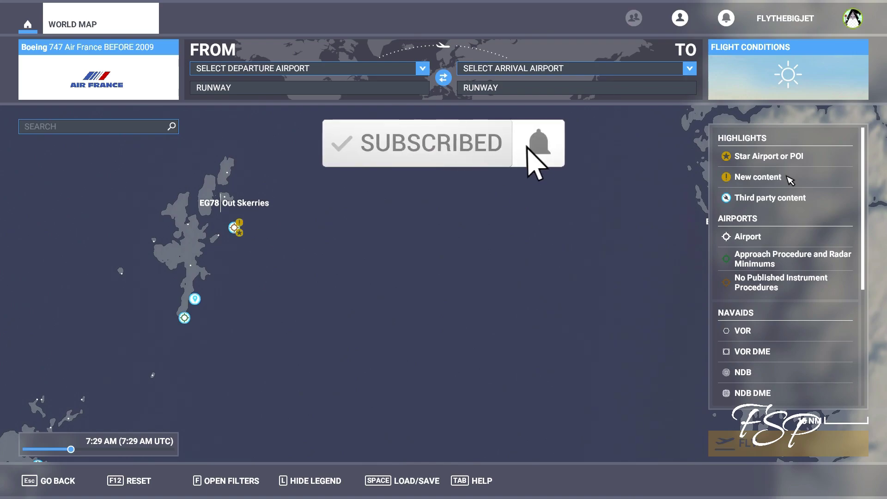
pyautogui.click(646, 243)
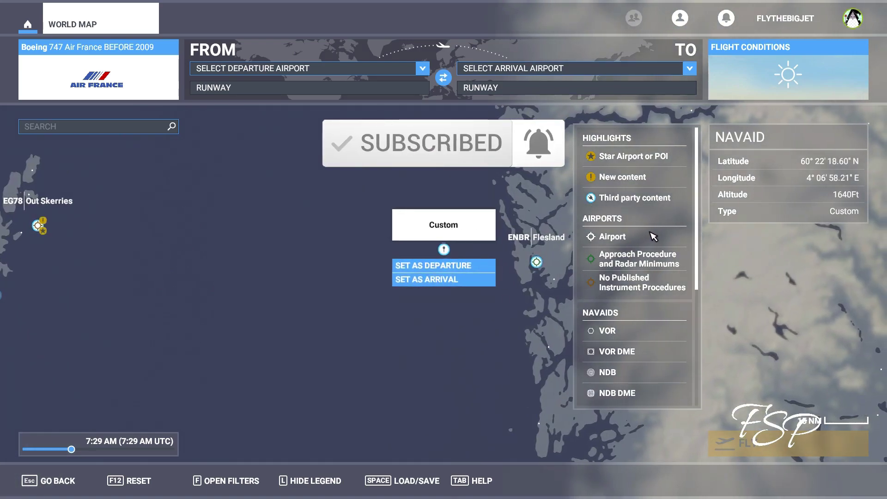